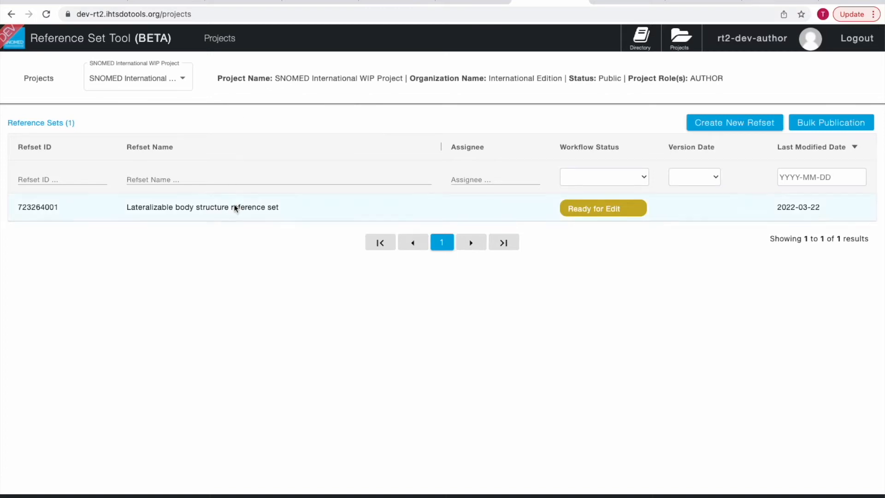
- Start a new refset, look through the existing metadata concepts, and choose to create a new concept instead
left_click(740, 124)
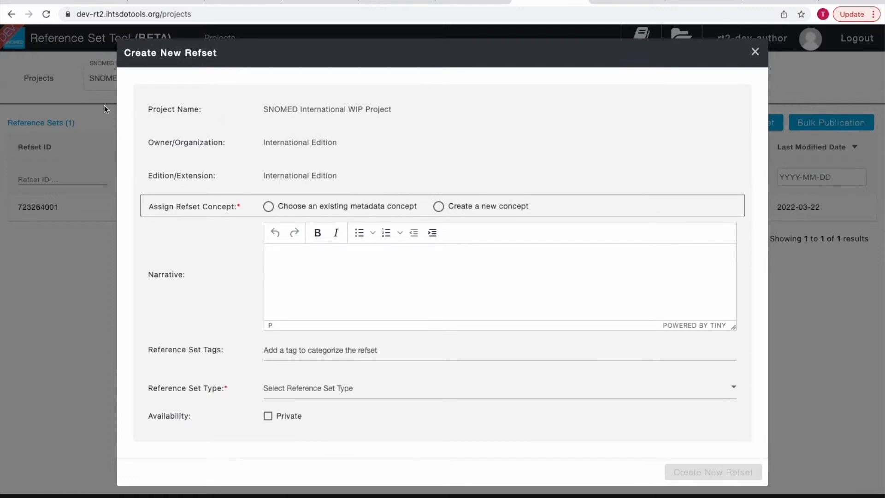
left_click(269, 207)
left_click(408, 231)
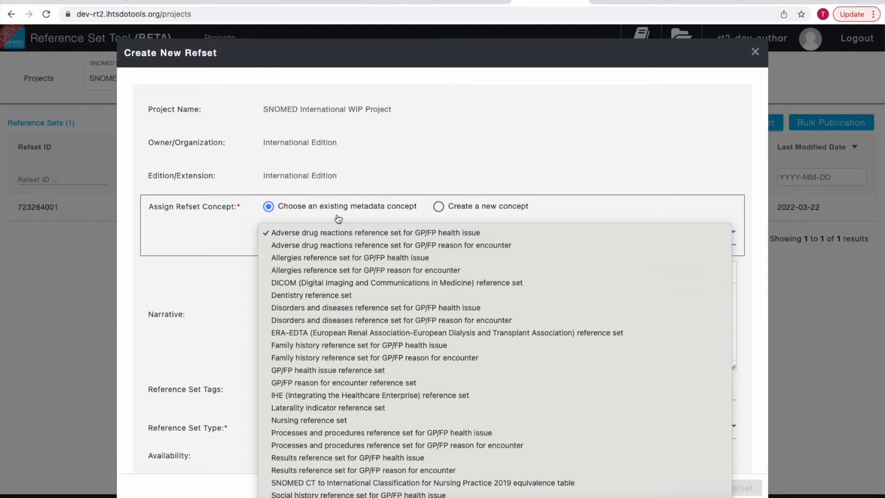
left_click(438, 208)
left_click(439, 208)
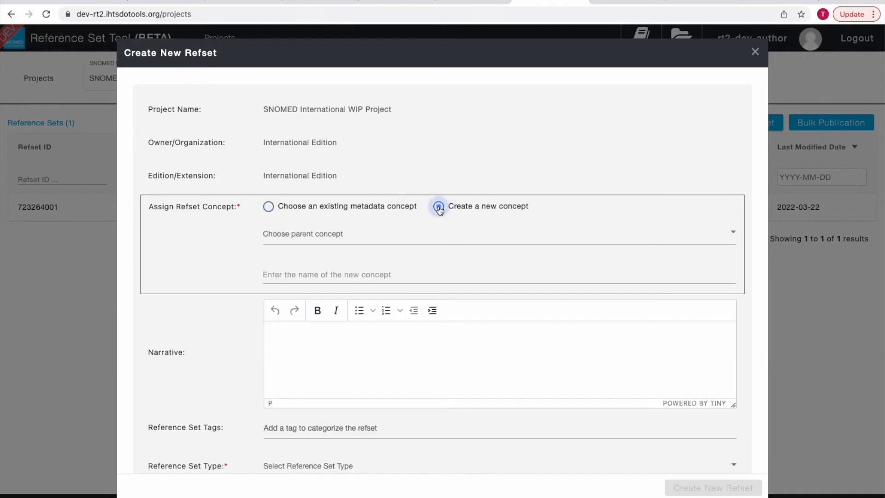
- Set the parent concept to "Simple type reference set" and name the new concept "Test Refset"
left_click(416, 233)
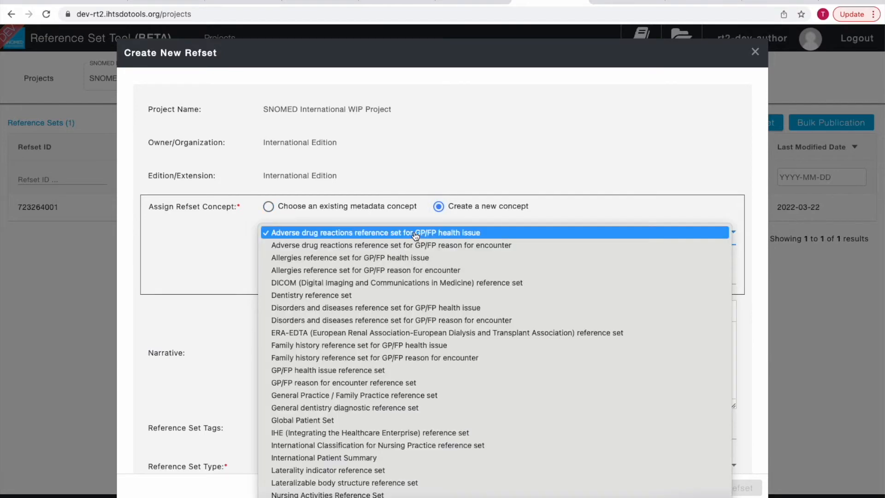
scroll(461, 344, "down", 5)
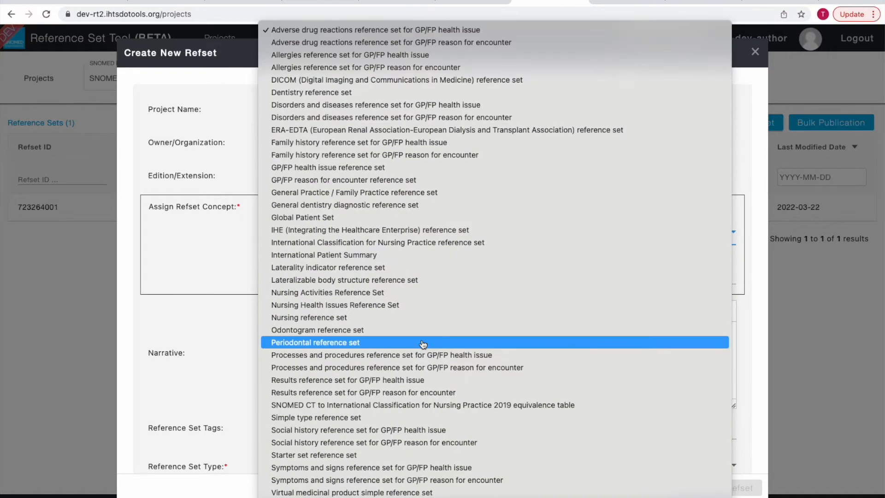
left_click(352, 418)
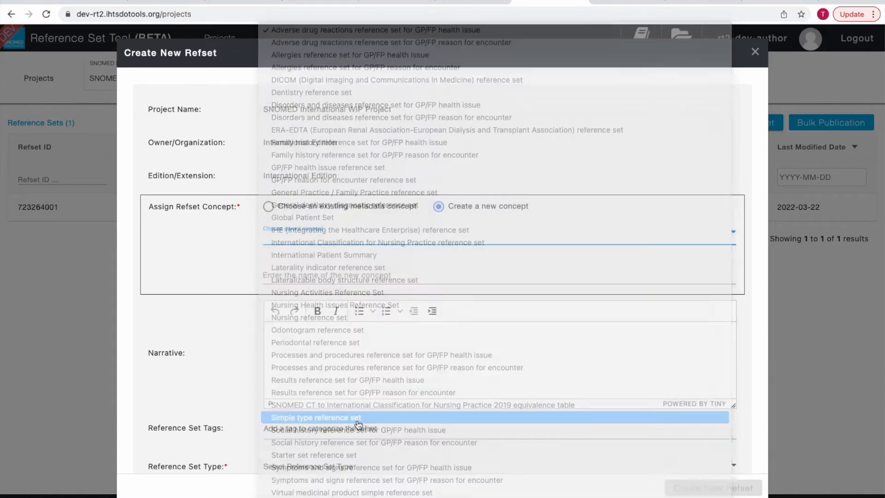
left_click(320, 273)
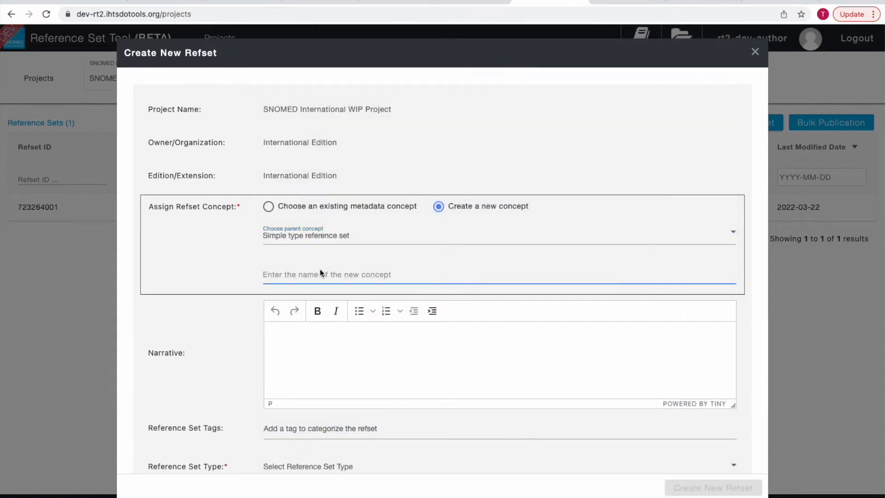
type("Test Refe")
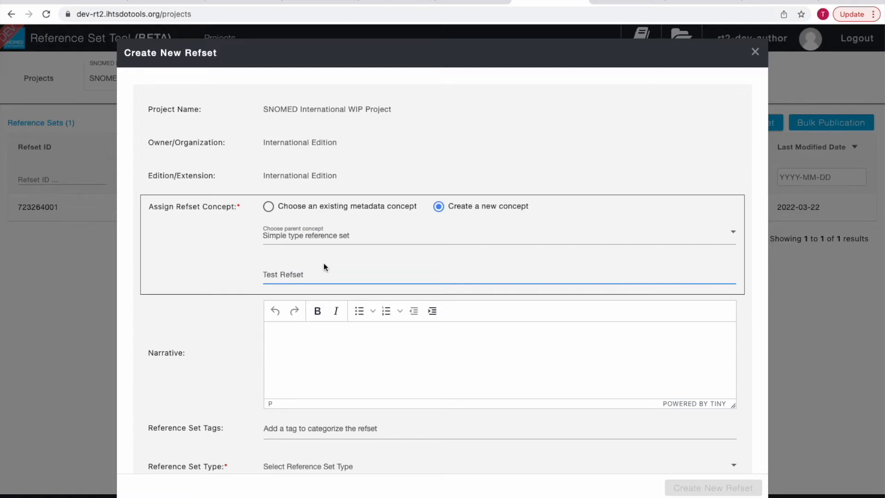
type("st")
- Enter the narrative "this is narrative" and format it in bold italics
scroll(324, 266, "down", 3)
left_click(311, 267)
type("this is narrative")
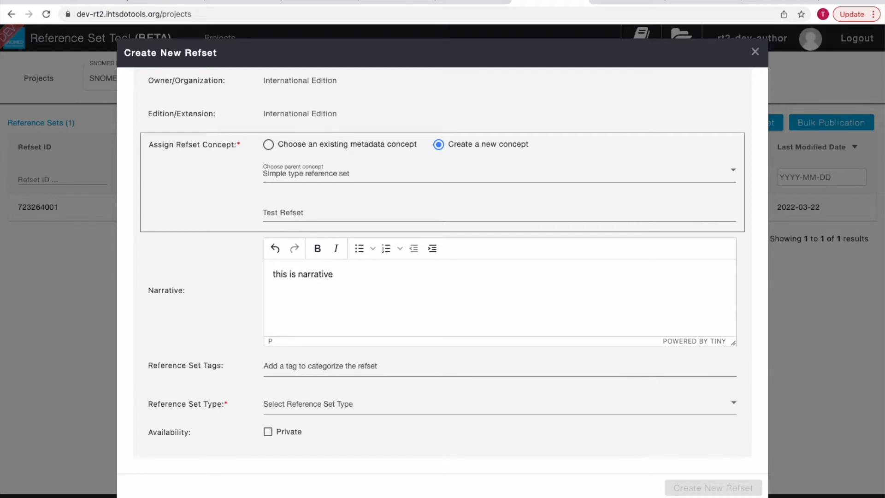
left_click_drag(335, 274, 273, 274)
left_click(314, 251)
left_click(336, 249)
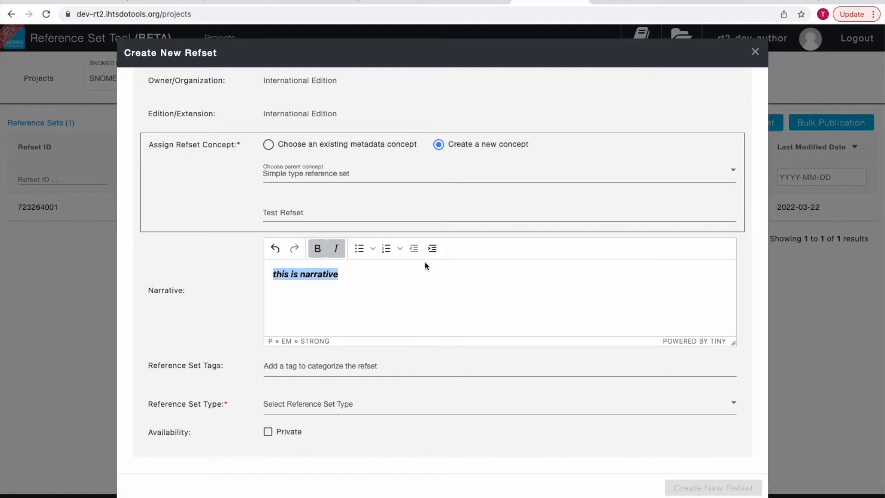
- Add the reference set tags "intensional refset" and "another"
scroll(299, 359, "down", 1)
left_click(295, 372)
type("intension")
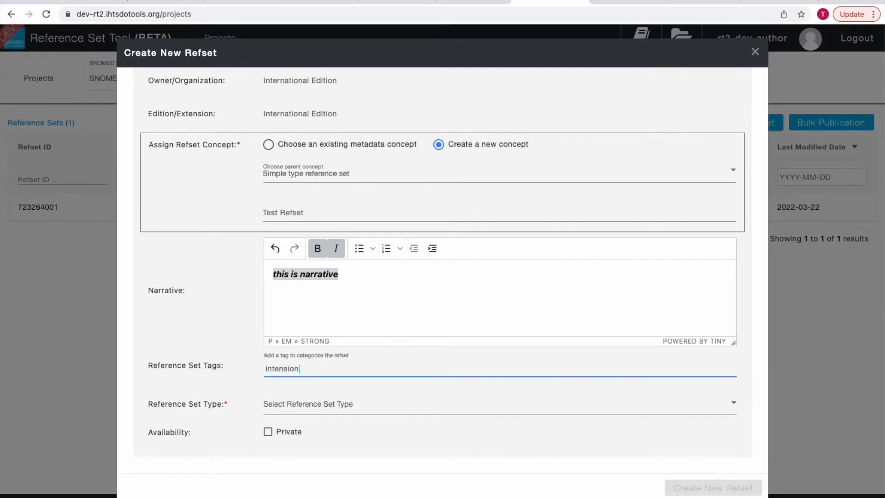
type("al refset")
key("Return")
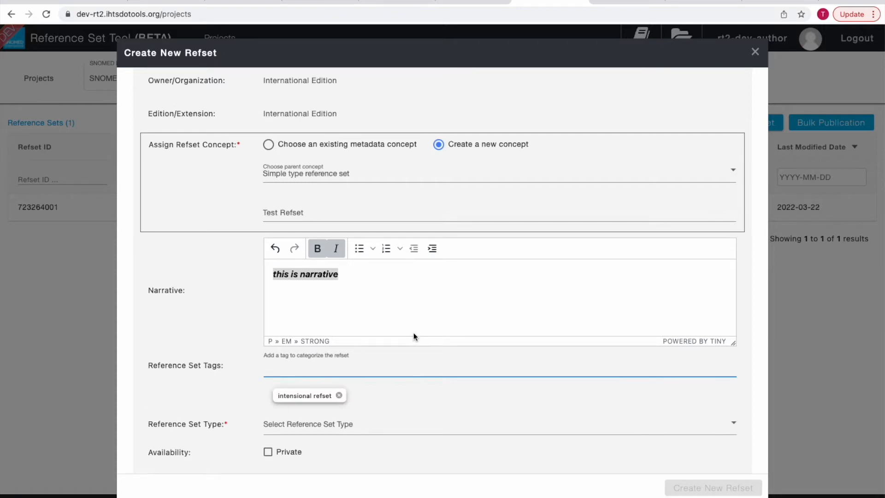
type("another")
key("Return")
- Set the reference set type to INTENSIONAL
scroll(318, 353, "down", 1)
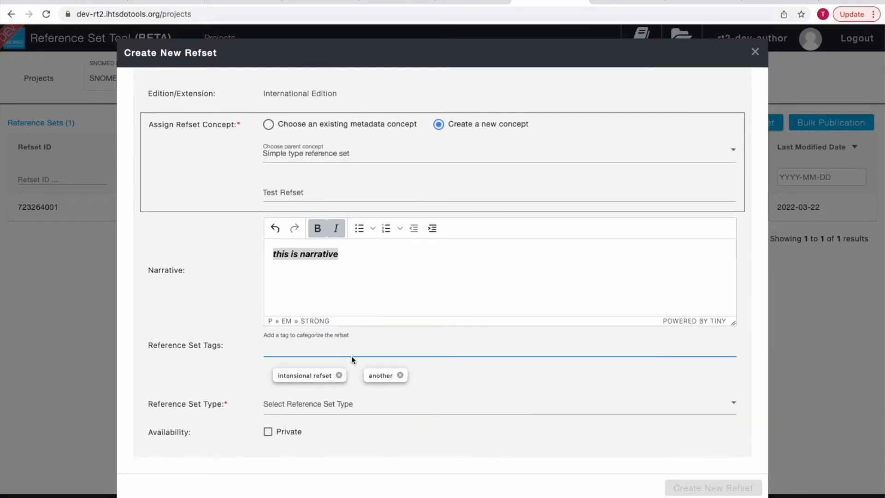
left_click(276, 409)
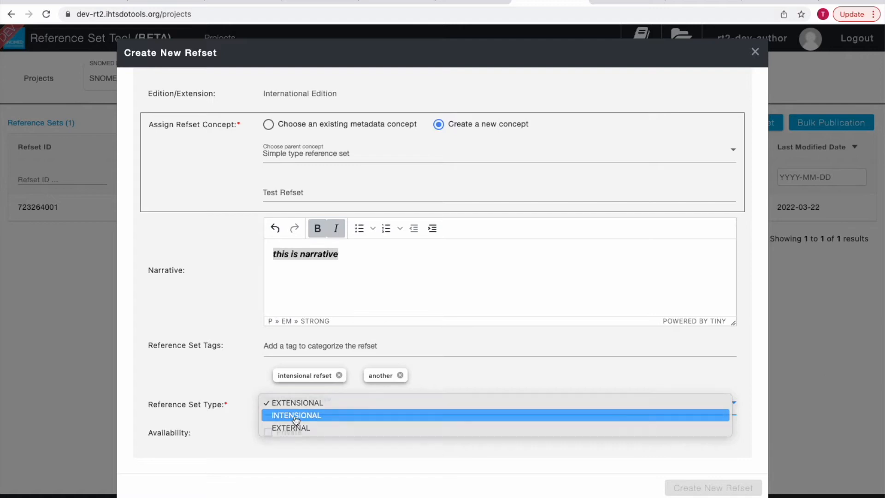
left_click(297, 415)
scroll(376, 375, "down", 2)
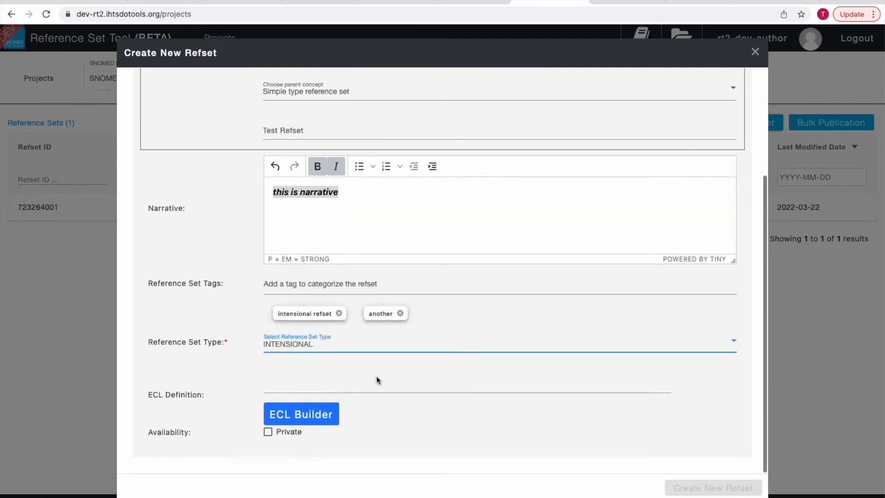
- Build the ECL definition as descendants or self of 22298006 |Myocardial infarction (disorder)|, and close the form without creating the refset
left_click(292, 409)
left_click(245, 304)
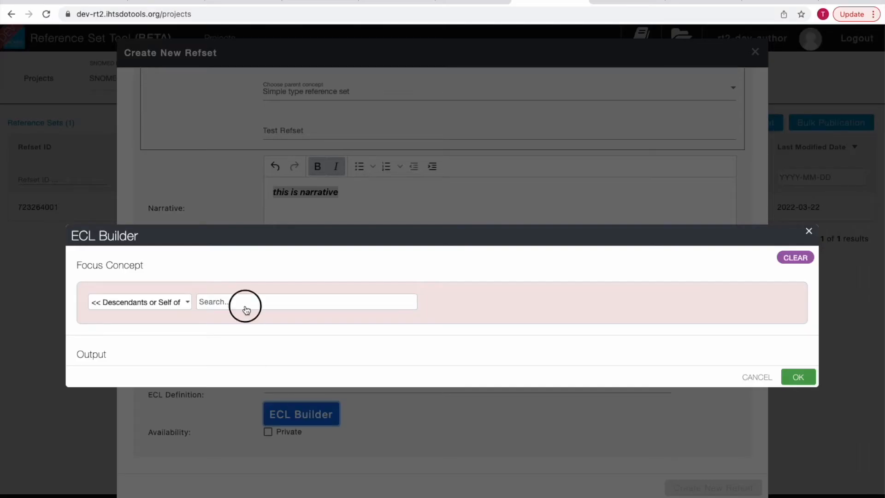
type("myoca")
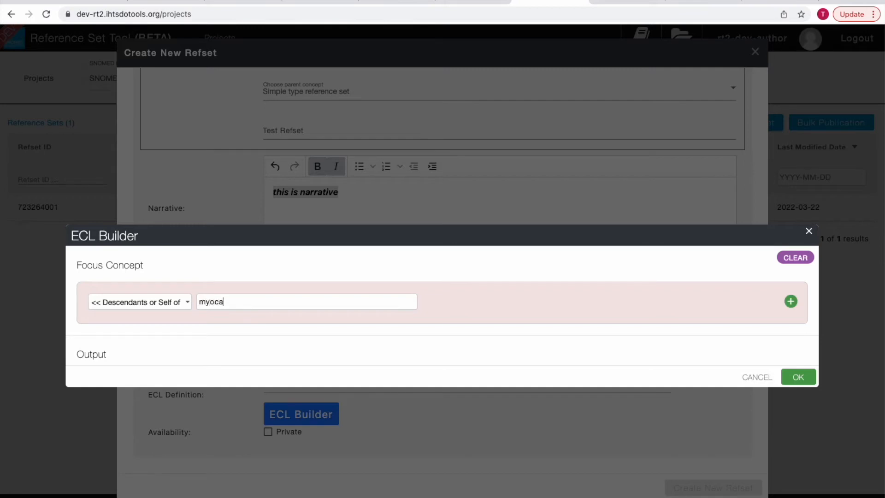
type("rdial infarction (disorder)|")
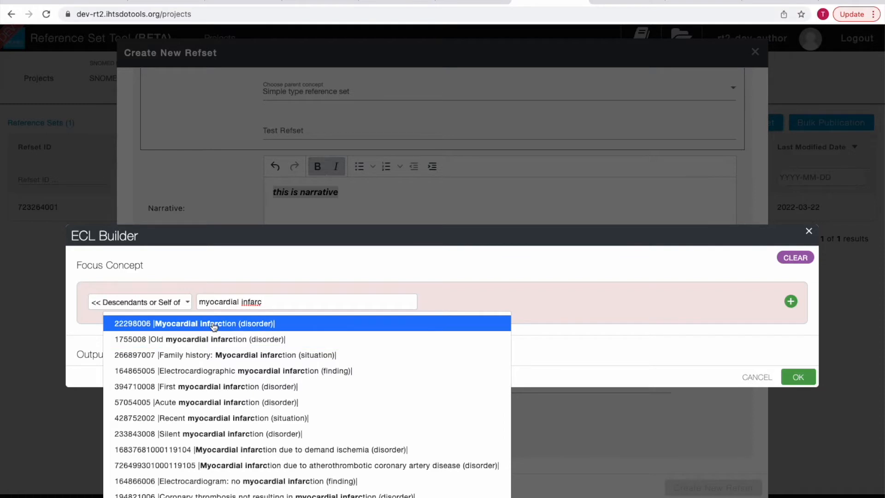
left_click(215, 325)
left_click(798, 412)
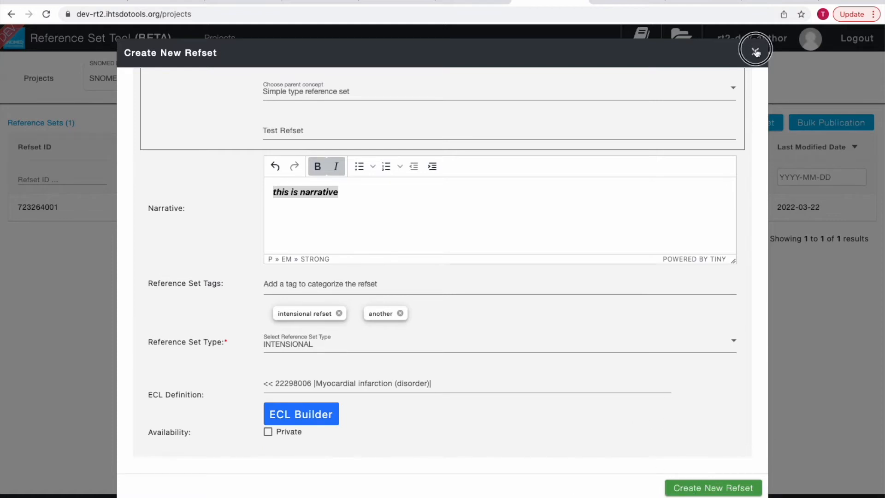
left_click(755, 51)
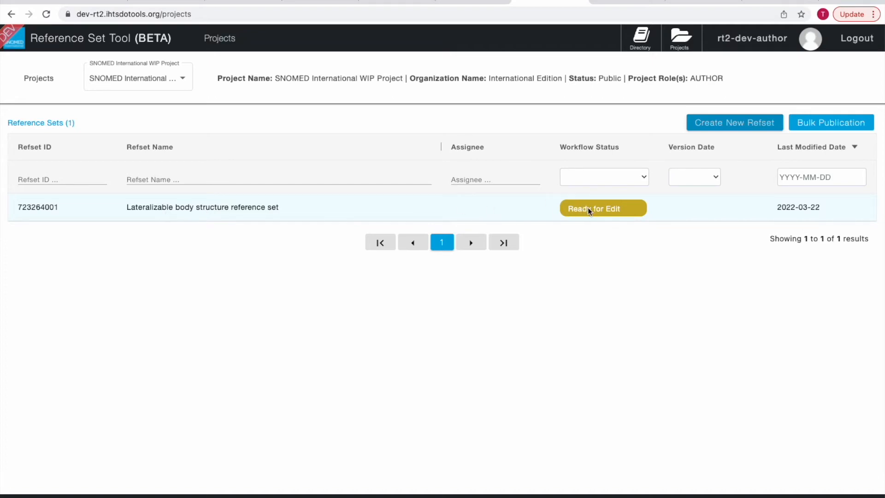
- Open the Lateralizable body structure reference set and put it into editing
left_click(246, 210)
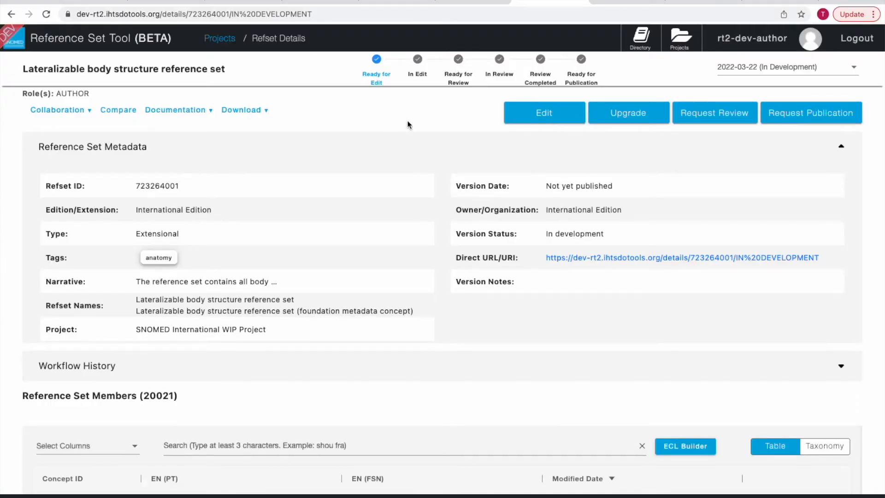
left_click(547, 115)
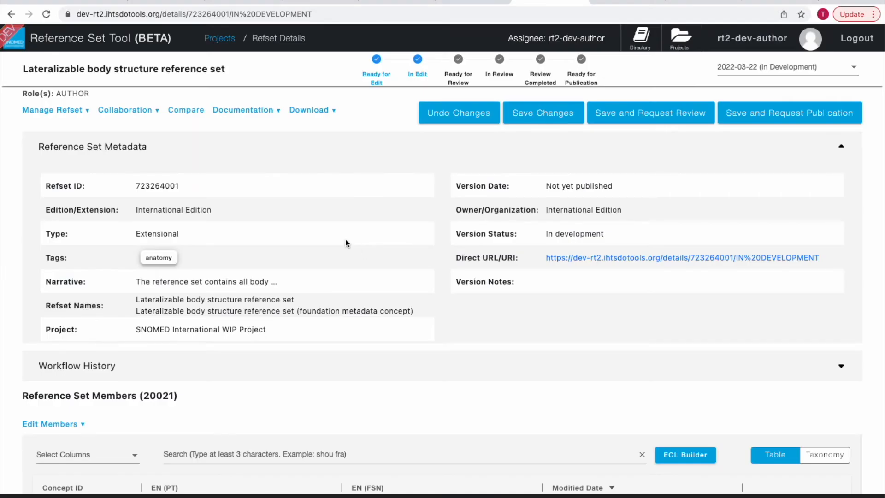
- Open adding and removing members by search for this reference set and search the concepts for "dorsal digital"
scroll(346, 240, "down", 5)
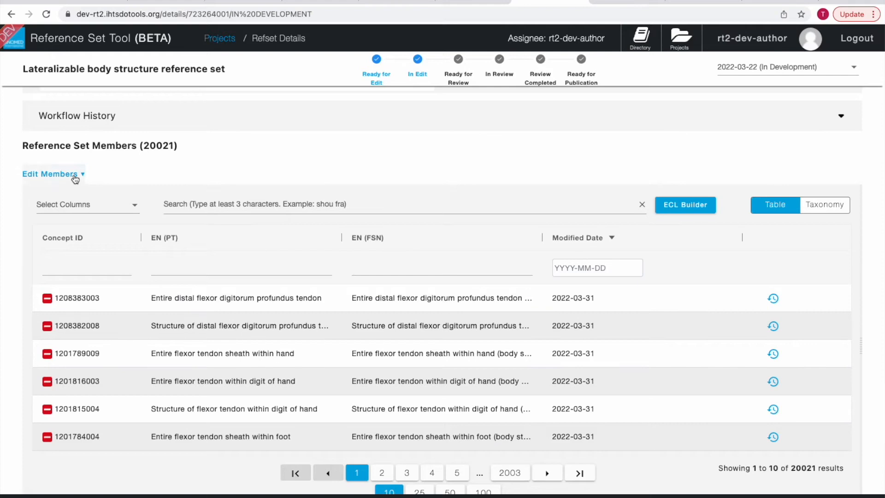
left_click(76, 176)
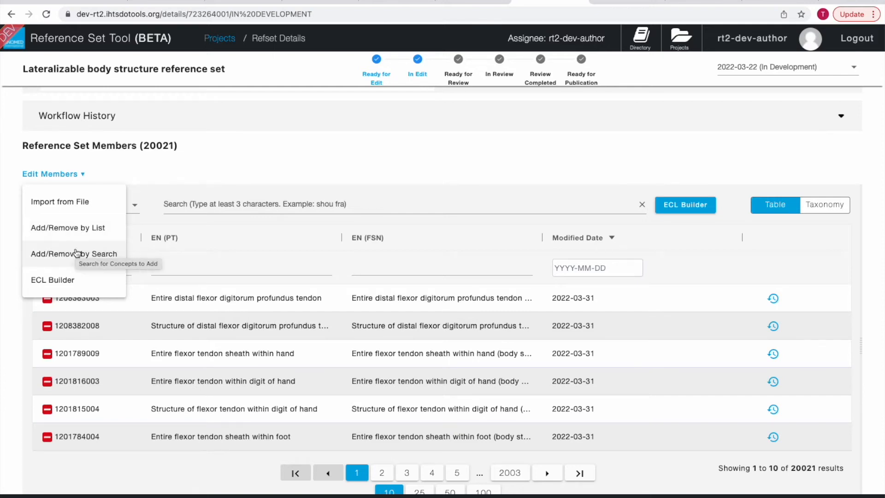
left_click(73, 261)
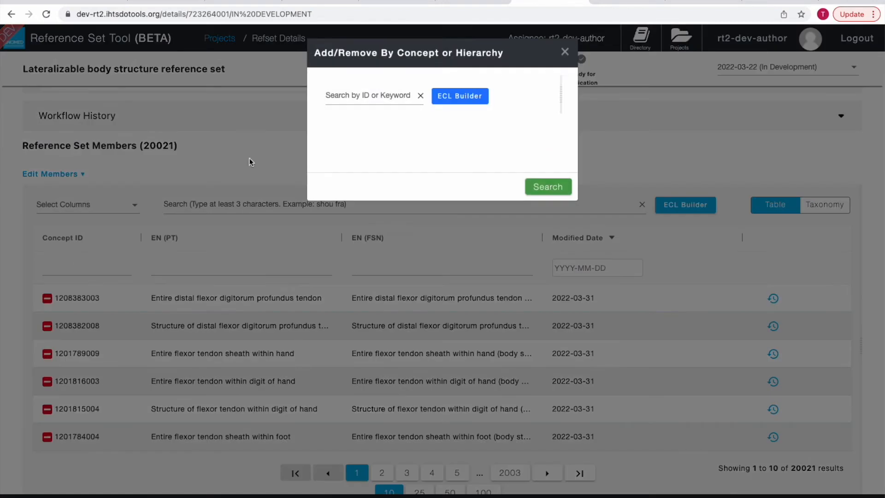
left_click(364, 102)
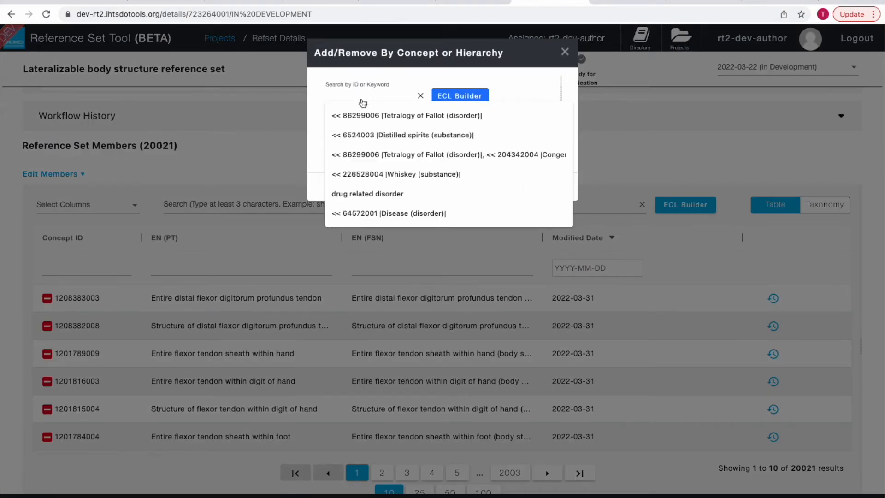
type("dorsal dig")
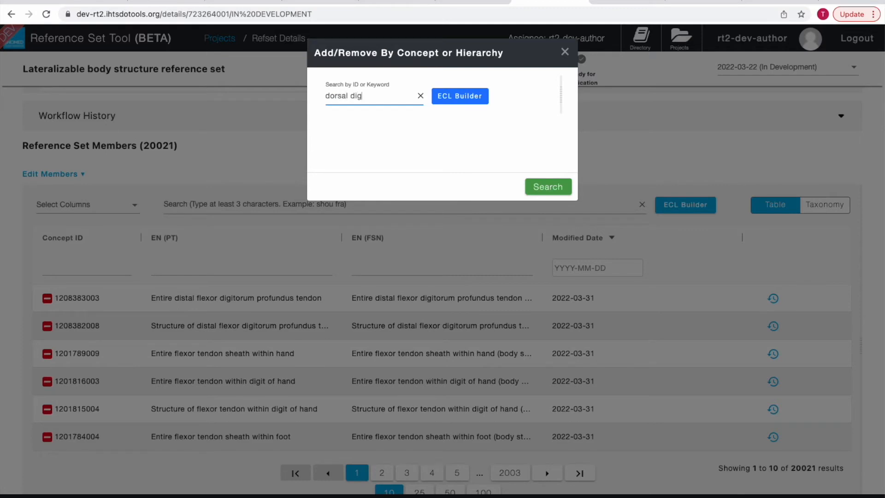
type("ital")
key("Return")
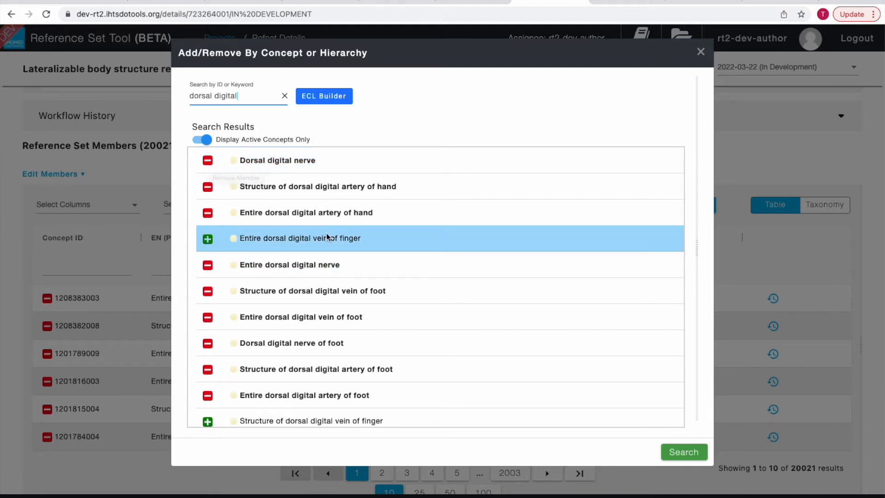
- Add "Structure of dorsal digital vein of finger" to the reference set, including its descendants and itself
scroll(309, 246, "down", 1)
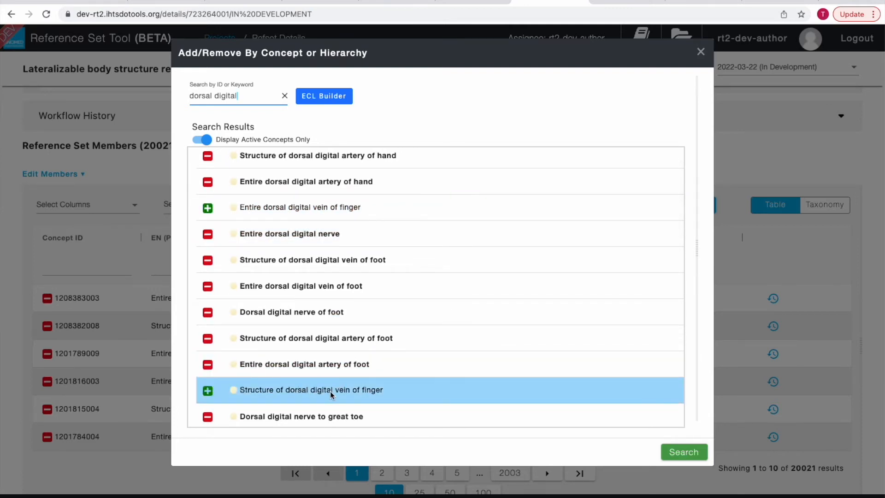
left_click(208, 391)
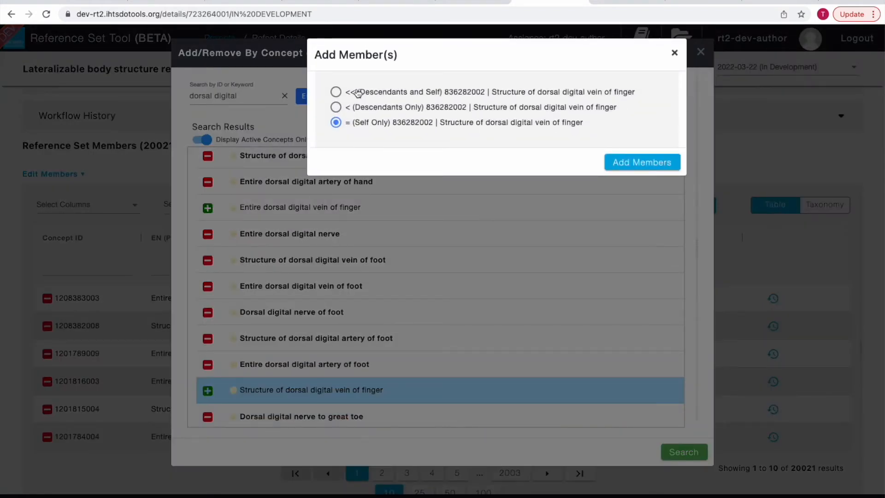
left_click(336, 92)
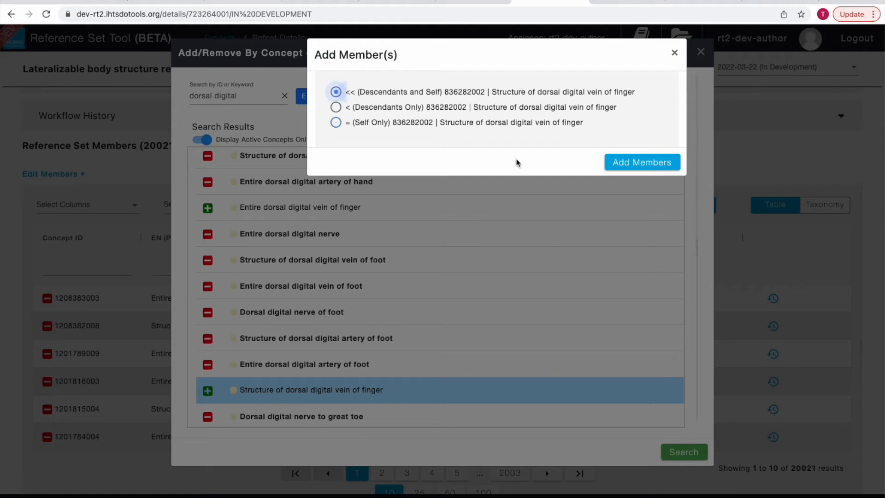
left_click(632, 163)
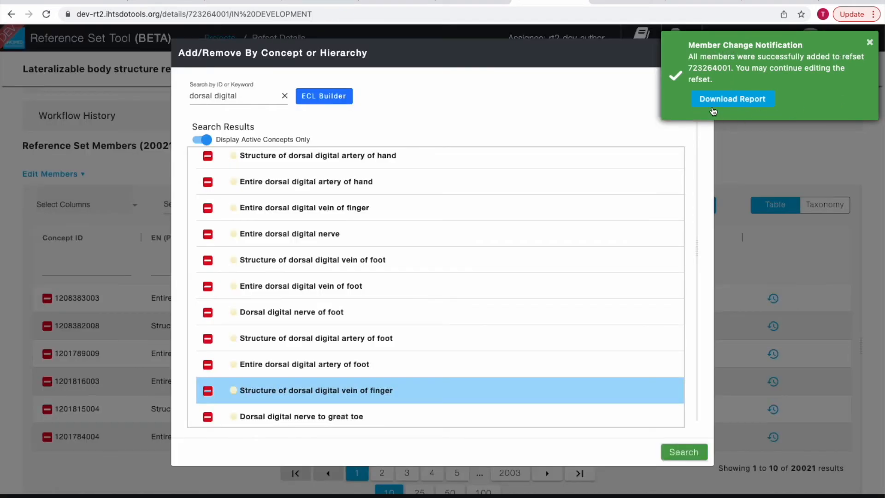
- Download the member change report and close the concept search to return to the reference set's member list
left_click(733, 99)
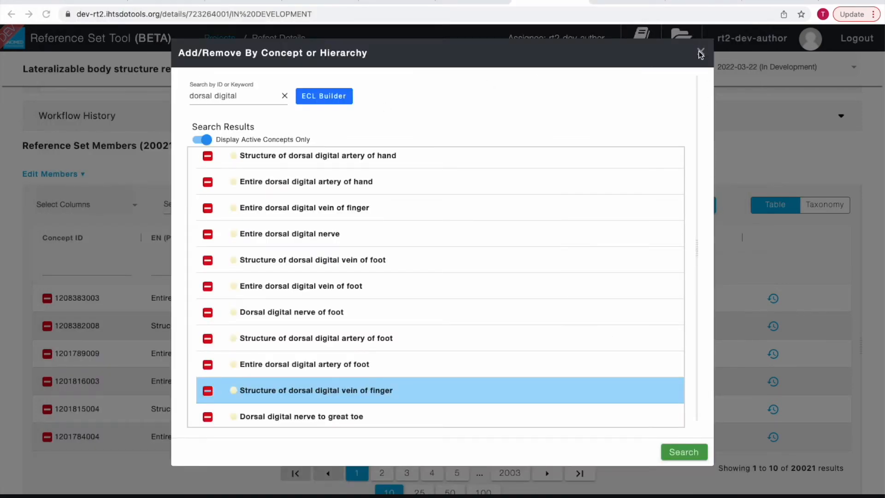
left_click(702, 52)
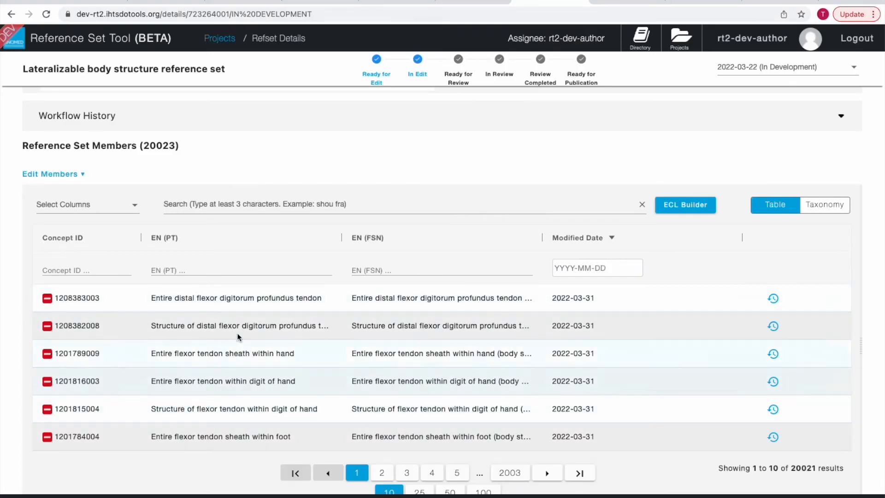
scroll(177, 237, "down", 1)
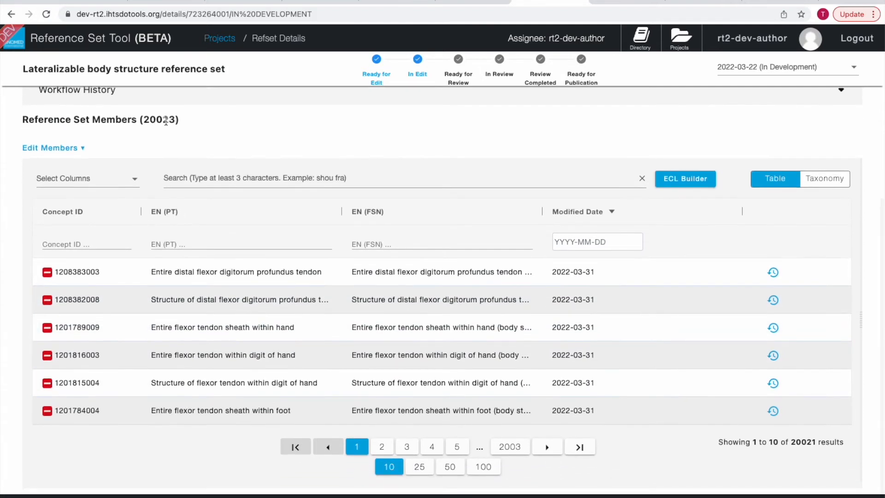
- Search the reference set's member list for "dorsal digit" and clear the search
left_click(257, 186)
type("dor")
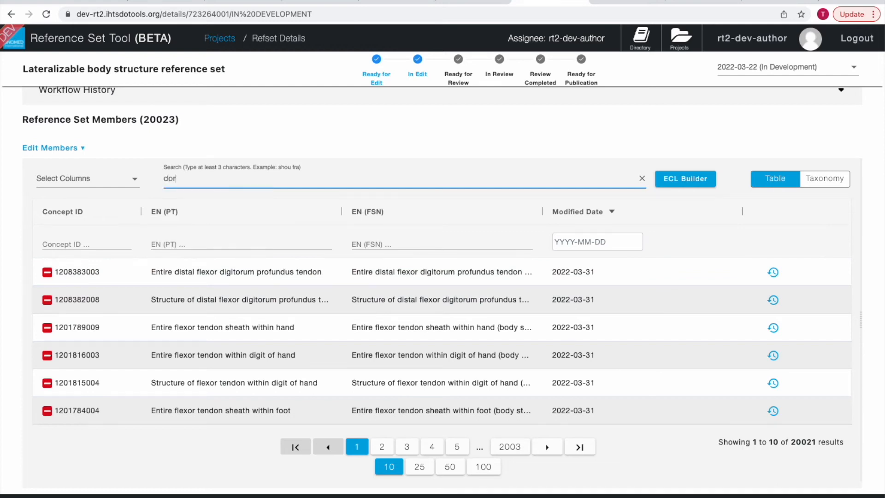
type("sal digi")
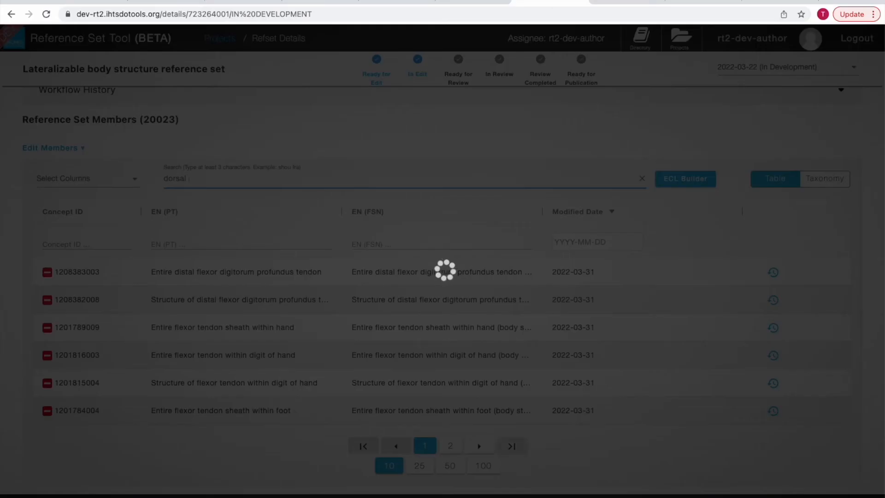
type("t")
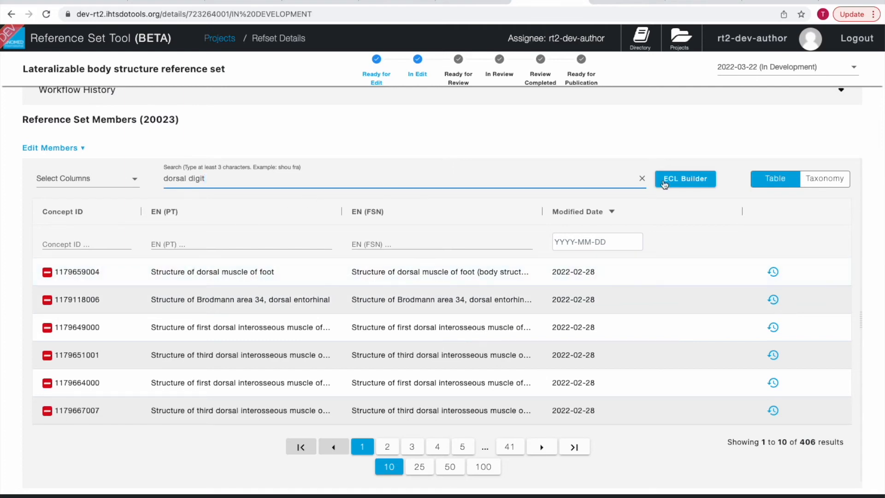
left_click(642, 179)
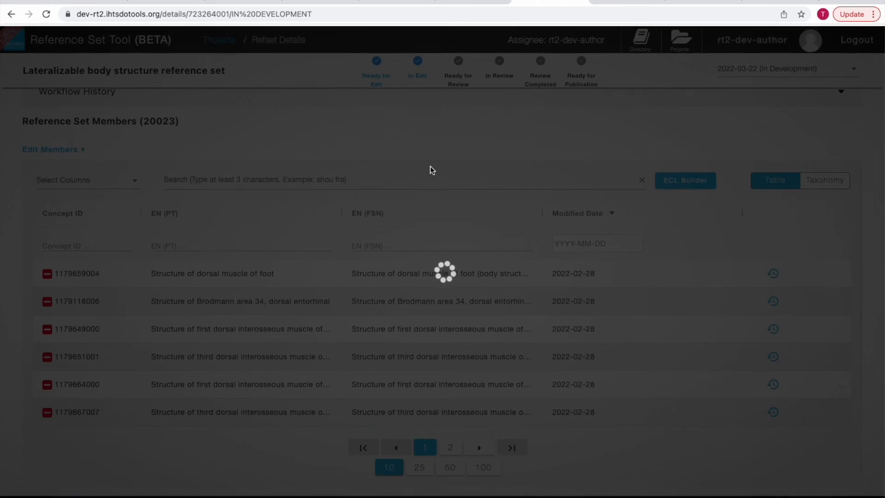
- Add the tag "laterality" to the reference set's metadata, then save the reference set and request its review
scroll(430, 166, "up", 6)
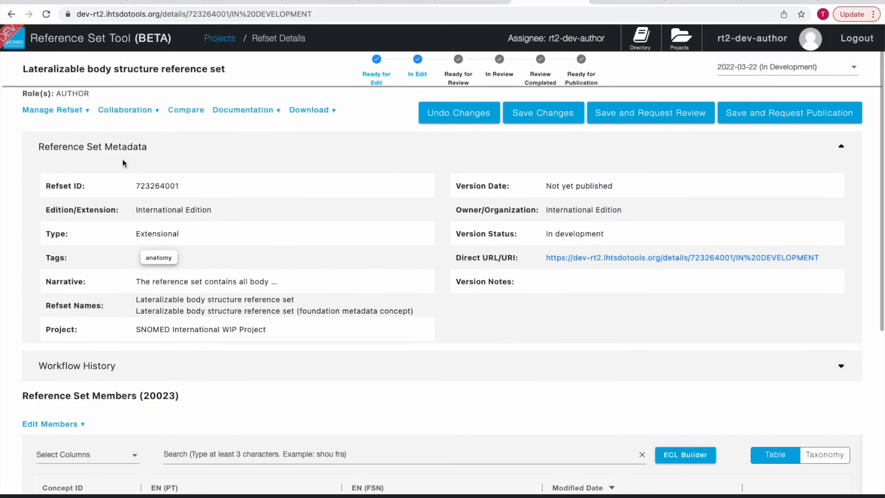
left_click(76, 111)
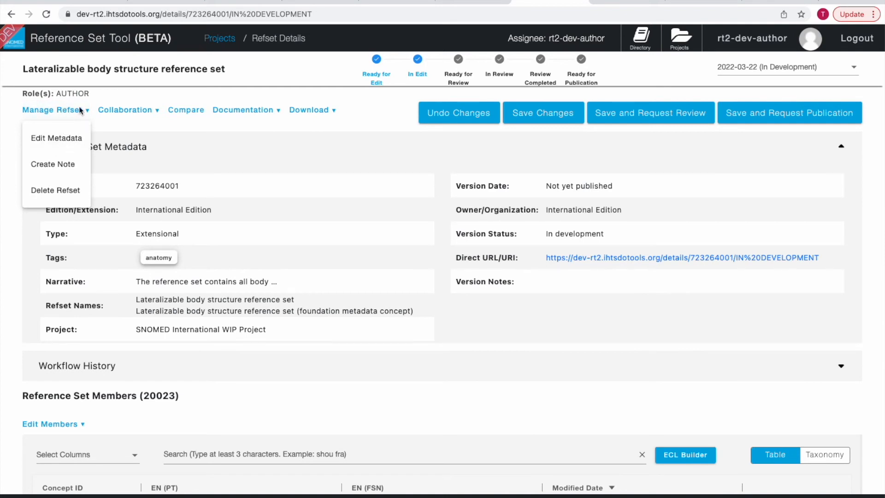
left_click(68, 137)
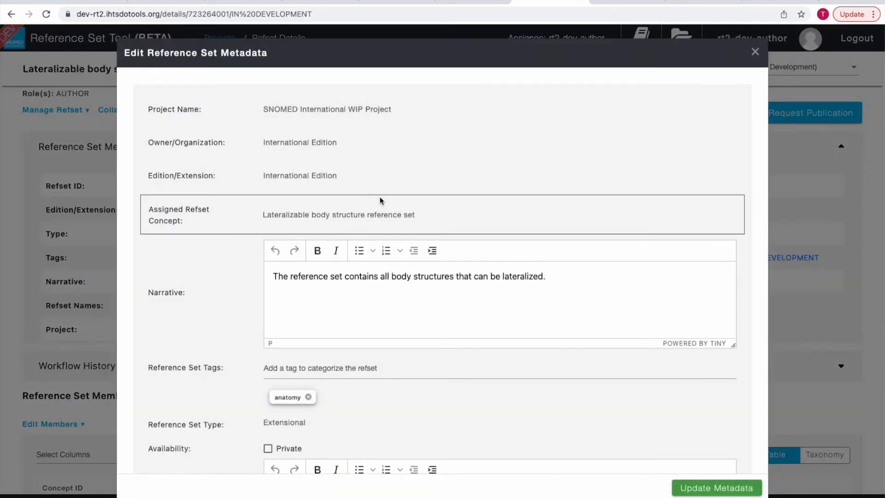
scroll(380, 201, "down", 3)
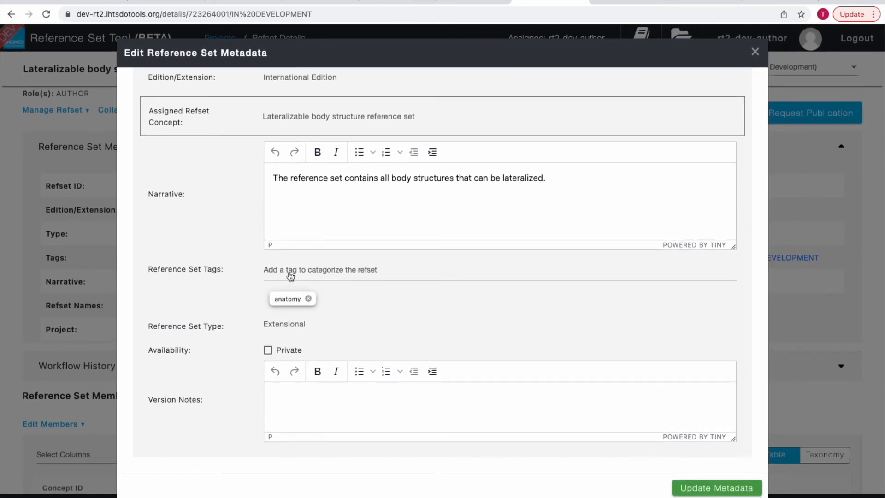
left_click(290, 276)
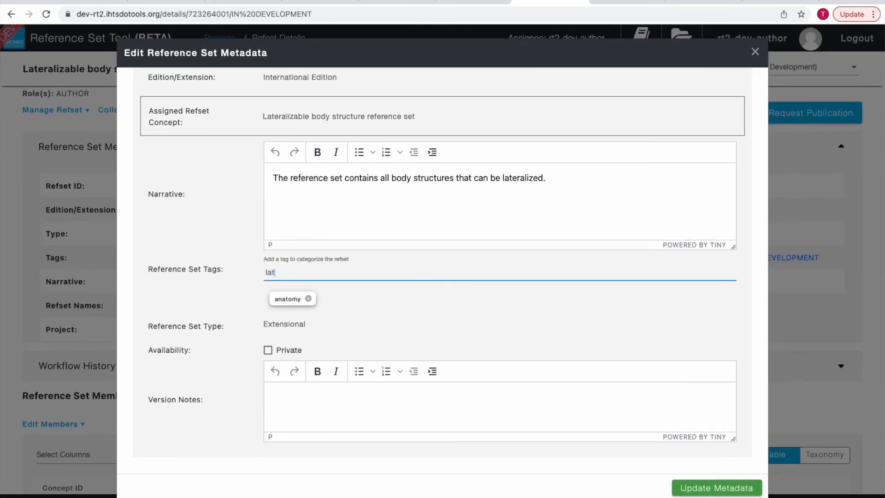
type("laterality")
key("Return")
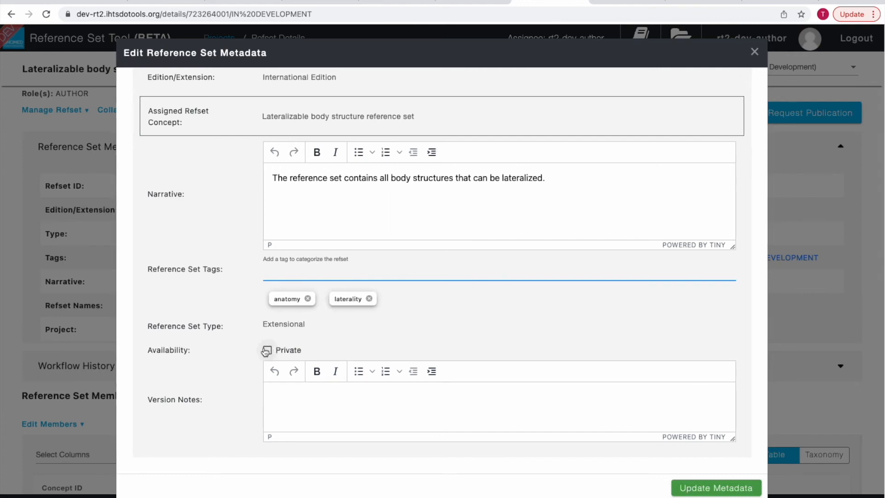
left_click(283, 392)
left_click(716, 488)
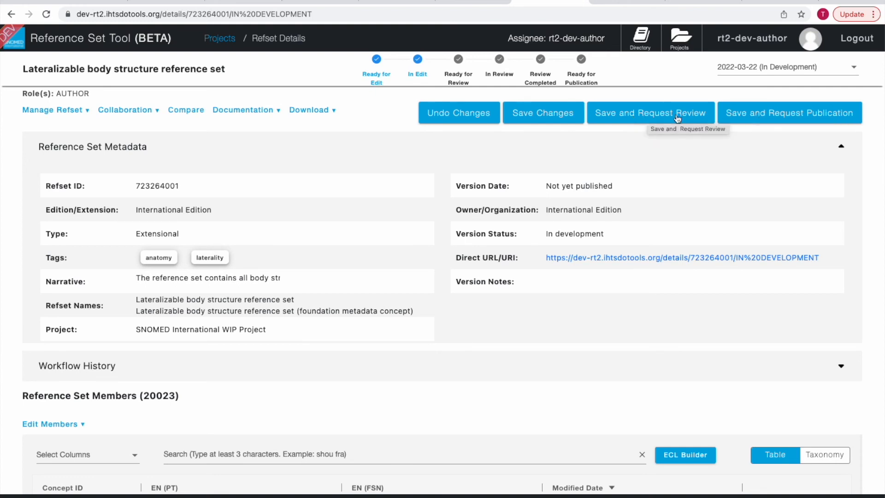
left_click(654, 120)
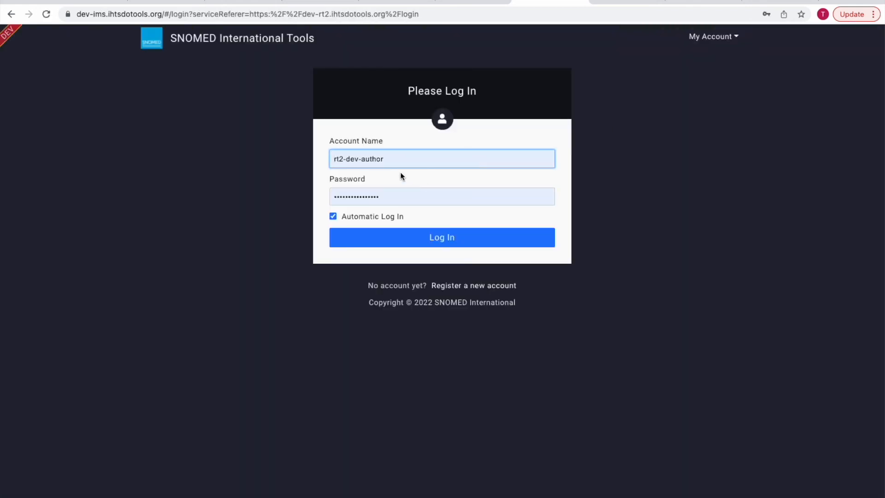
- Log in with the reviewer account, using its saved account name and password
left_click(395, 161)
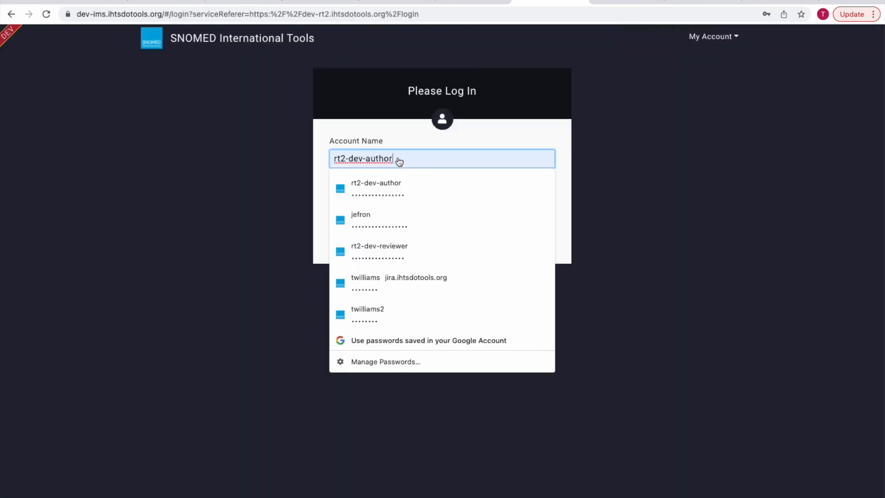
left_click(401, 247)
left_click(414, 245)
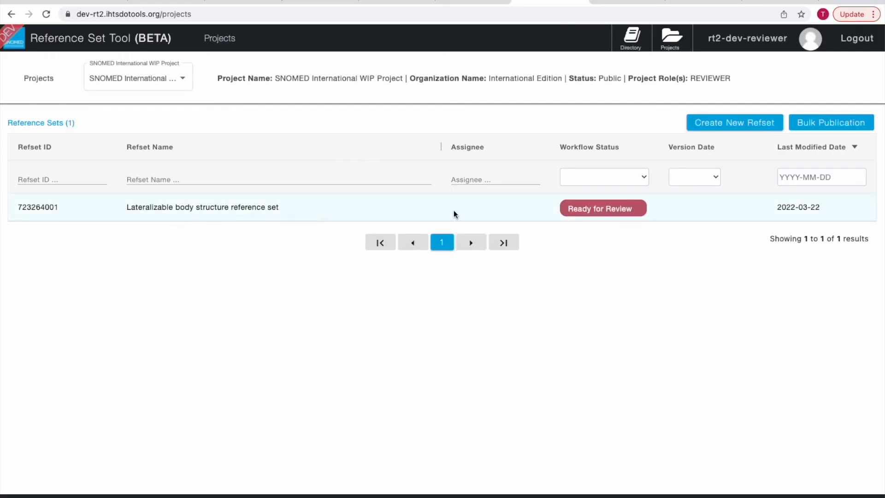
- Open the Lateralizable body structure reference set as reviewer and start its review
left_click(292, 212)
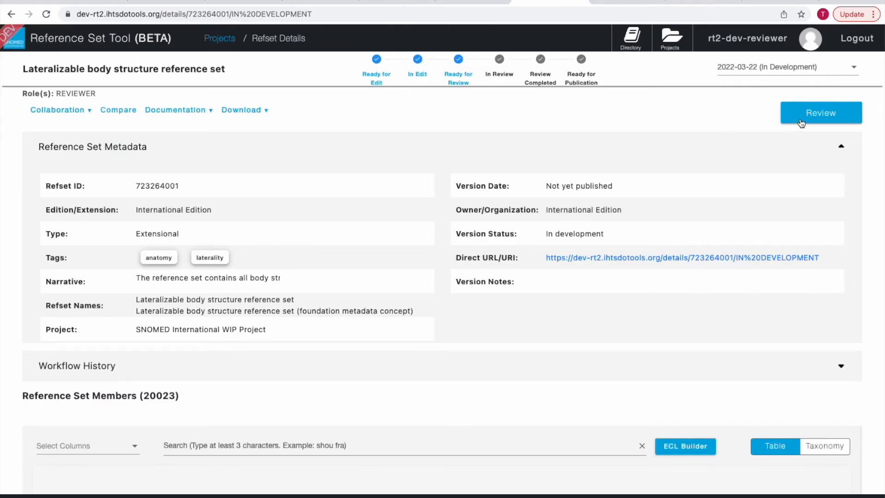
left_click(801, 121)
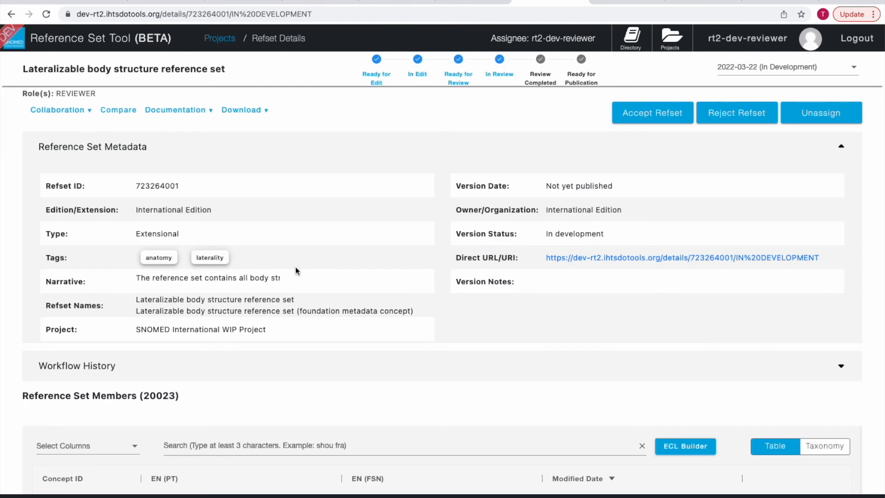
scroll(295, 271, "down", 4)
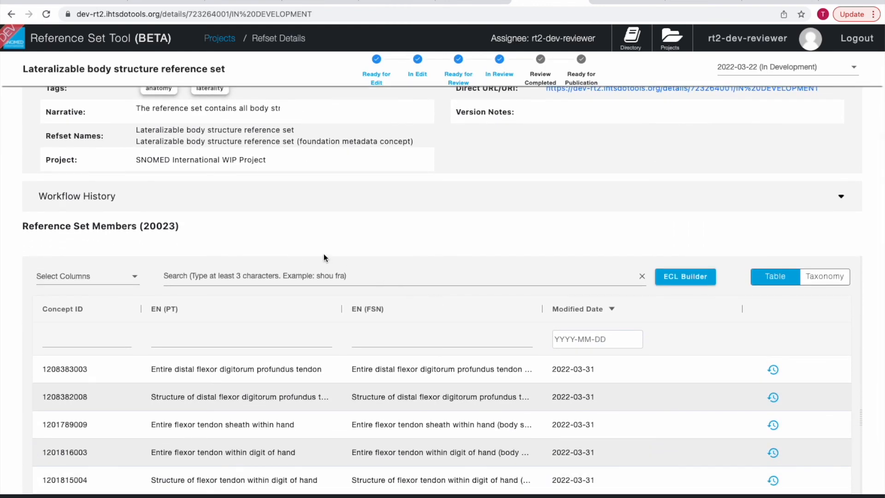
scroll(411, 248, "up", 4)
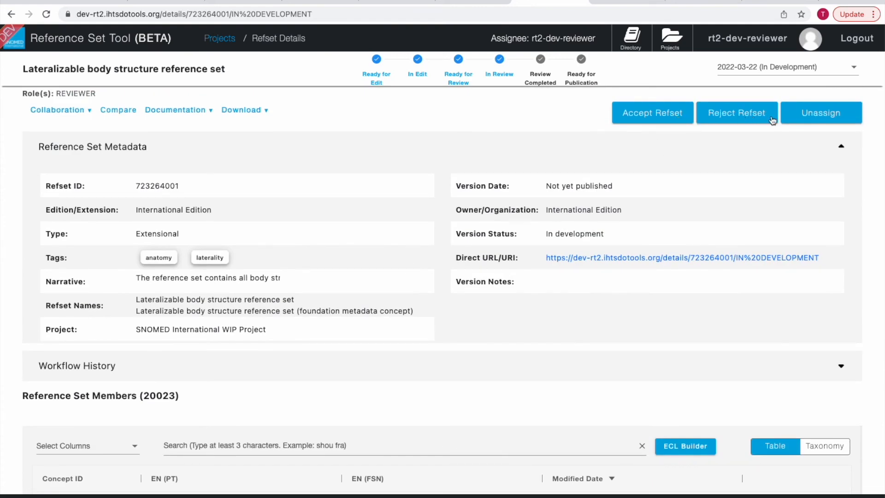
- Accept the Lateralizable body structure reference set to complete its review and return to the projects list
left_click(747, 118)
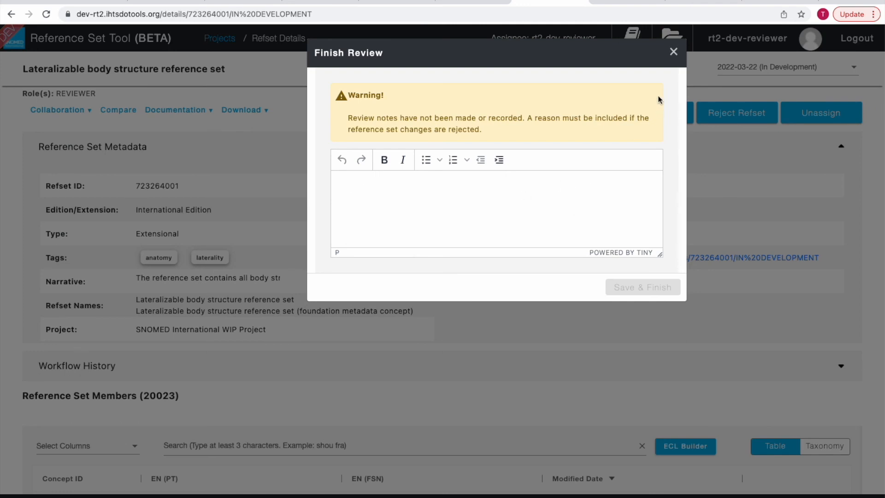
left_click(674, 52)
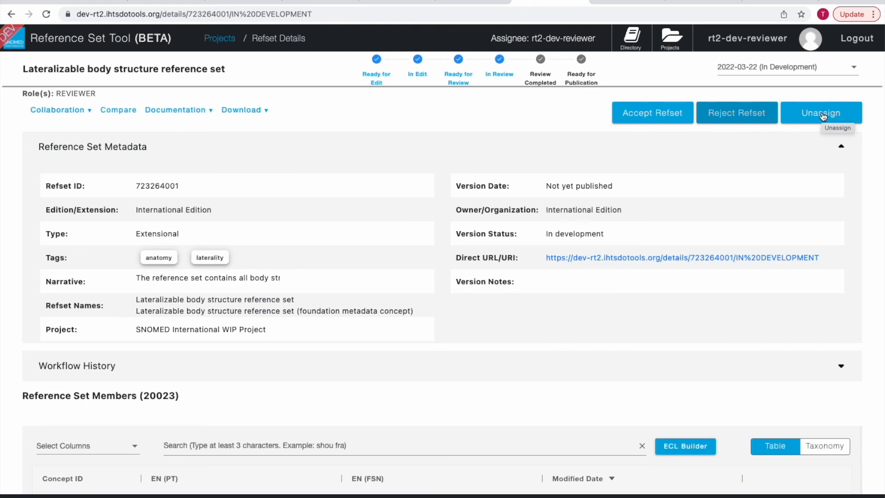
left_click(641, 116)
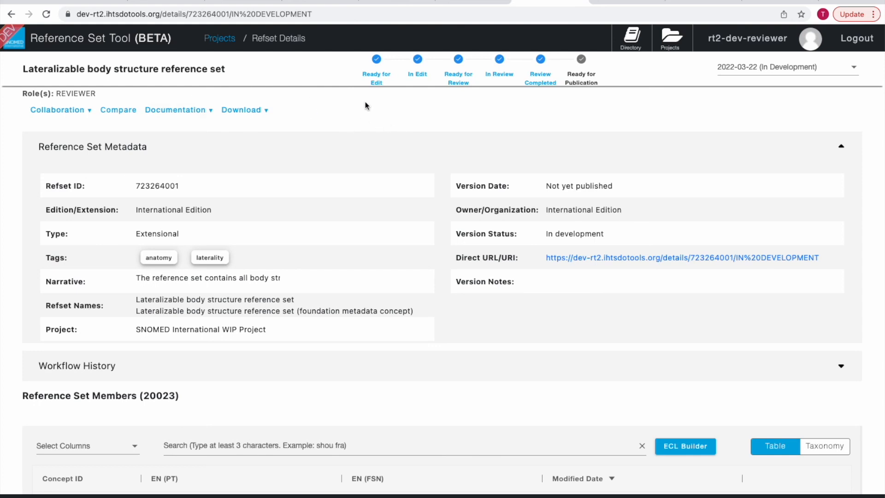
left_click(225, 39)
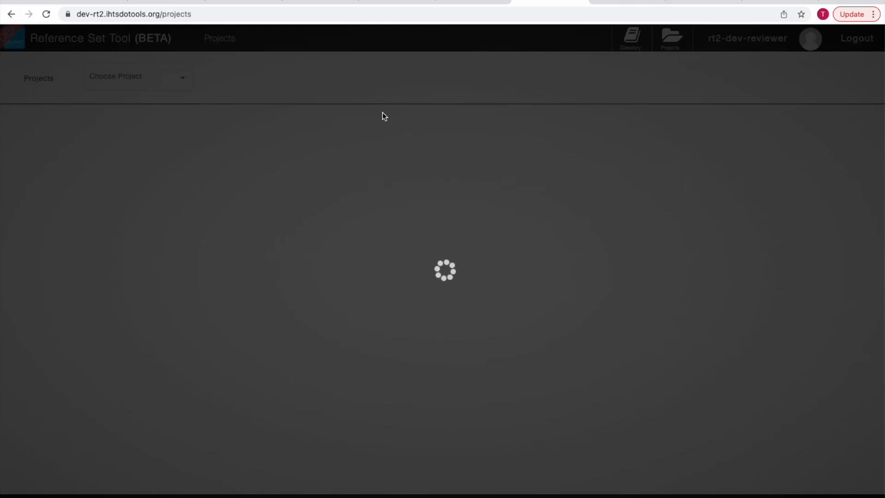